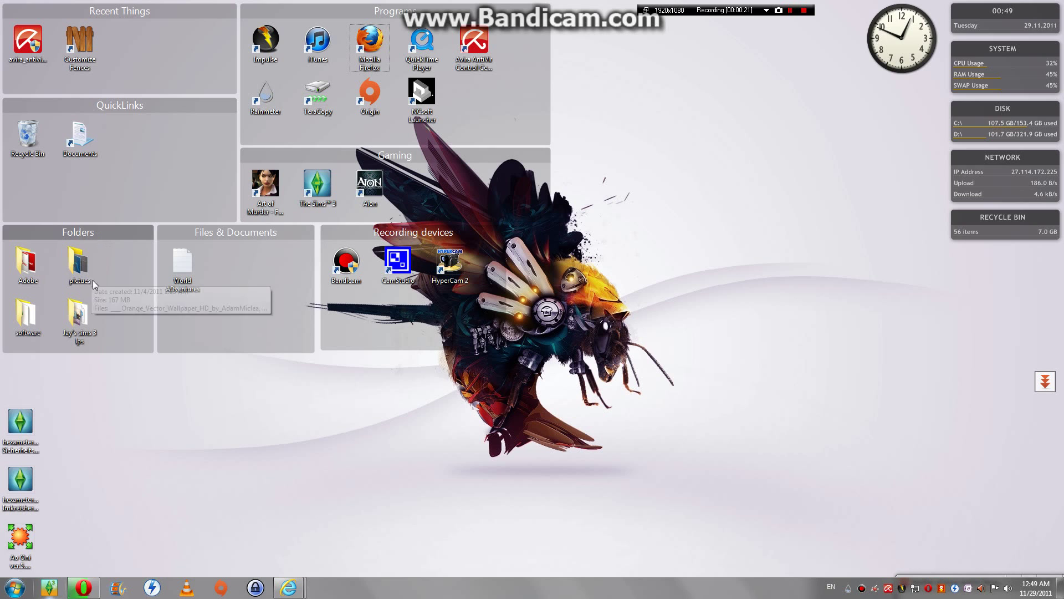
# Step: Bring up Opera and close the bandicam Google search tab, leaving the desktop visible
pyautogui.click(84, 587)
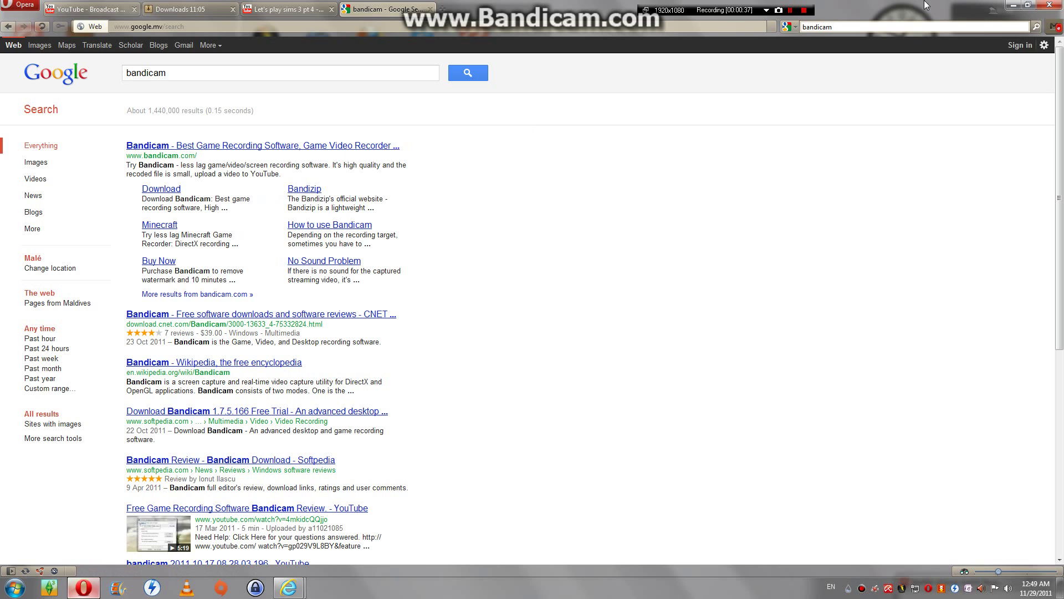
pyautogui.click(430, 9)
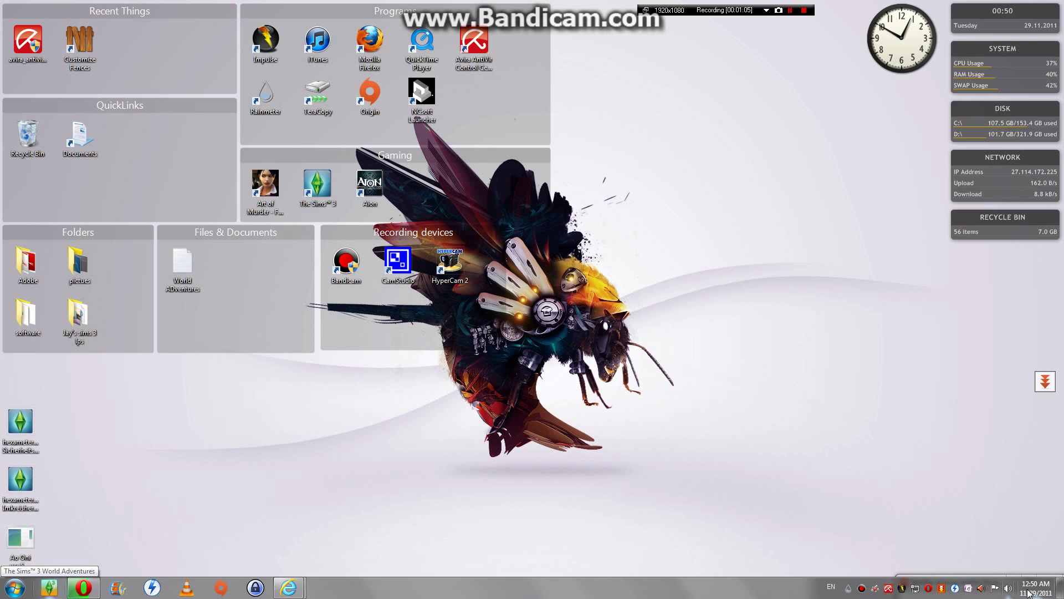
# Step: Open Control Panel from the Start menu
pyautogui.click(15, 588)
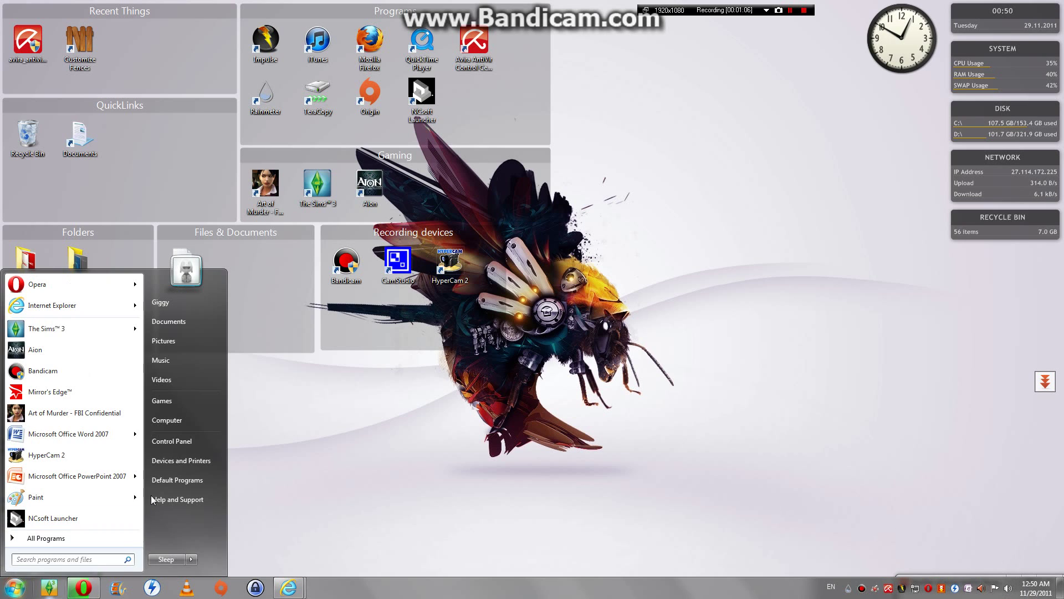
pyautogui.click(183, 442)
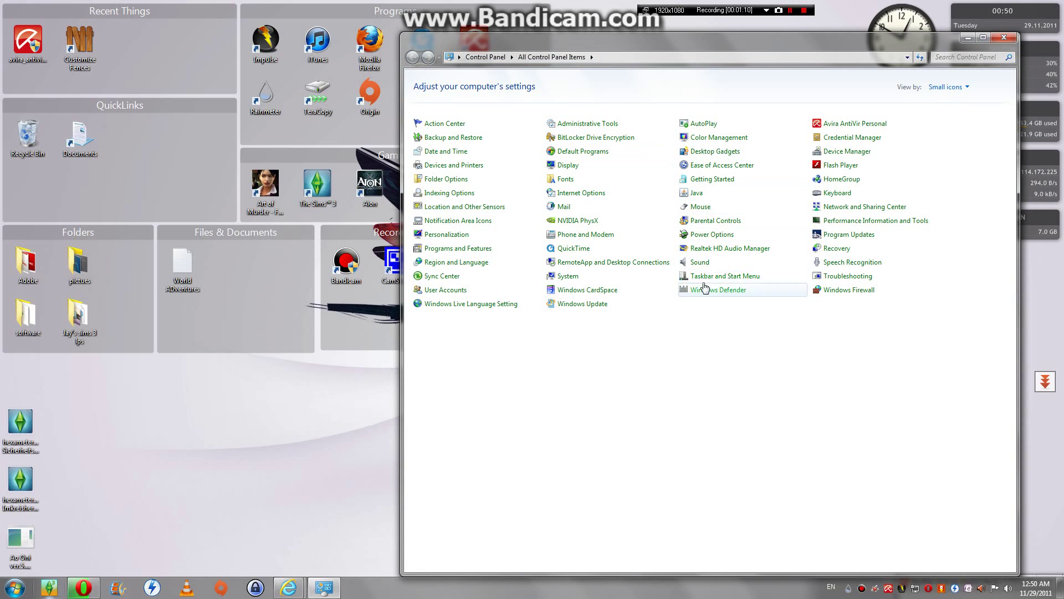
# Step: Check the Sound recording devices, including Microphone and Stereo Mix, then confirm with OK
pyautogui.click(690, 262)
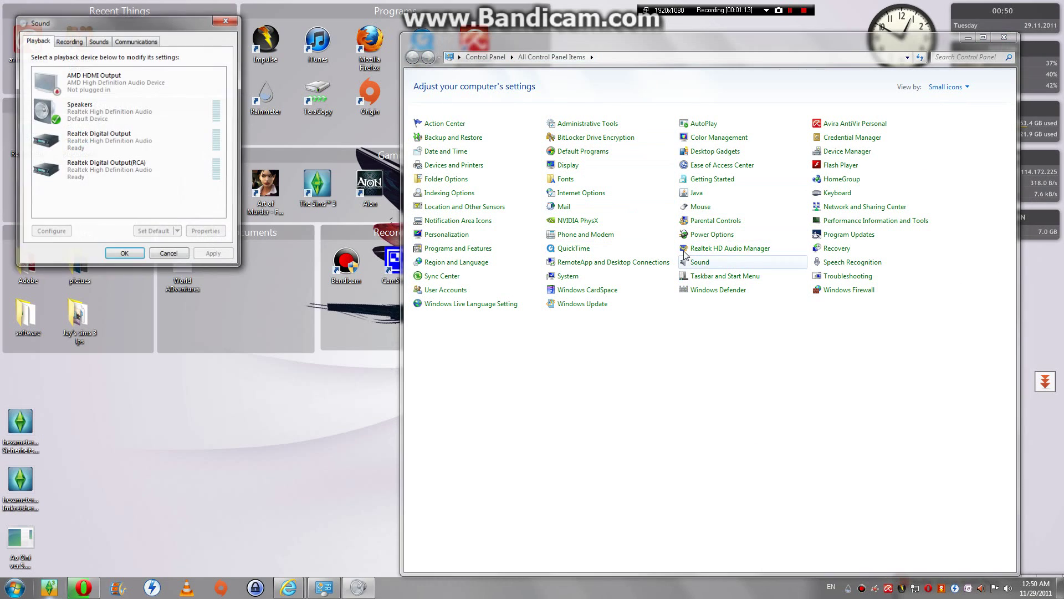
pyautogui.click(68, 41)
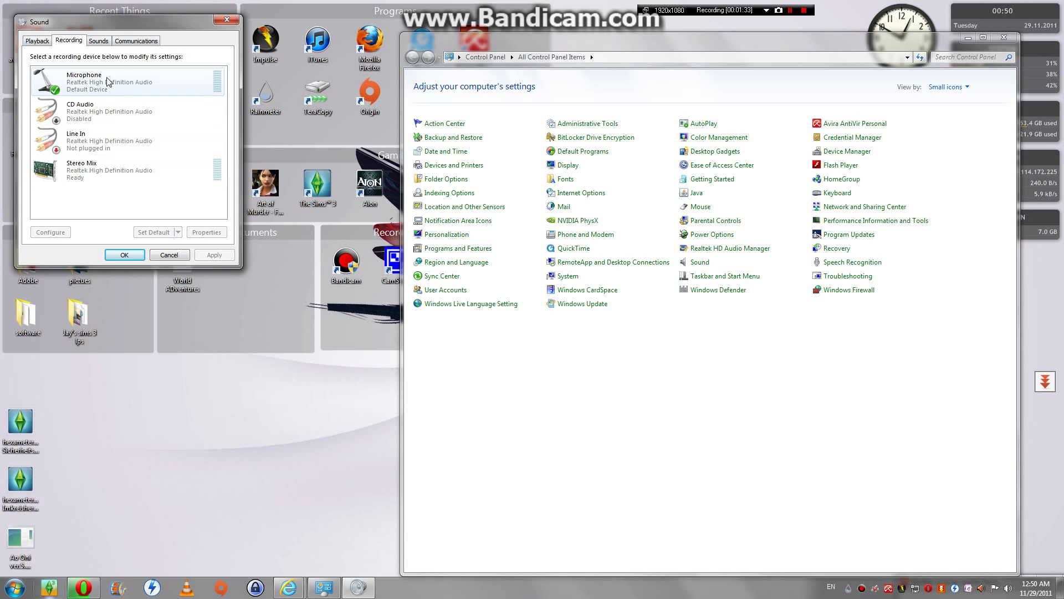
pyautogui.rightClick(108, 205)
pyautogui.click(86, 205)
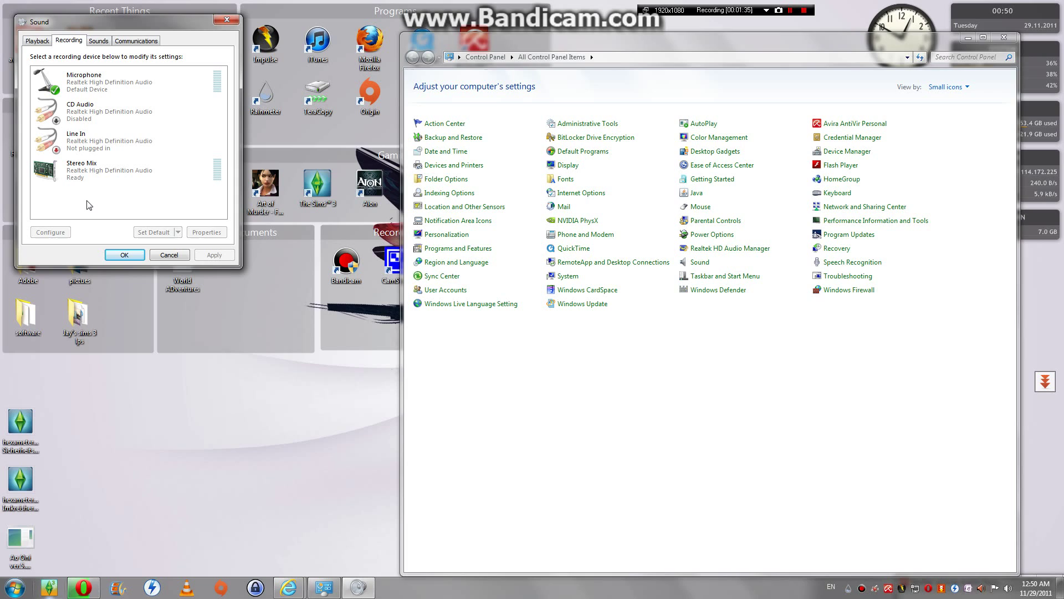
pyautogui.rightClick(87, 204)
pyautogui.click(64, 193)
pyautogui.rightClick(63, 192)
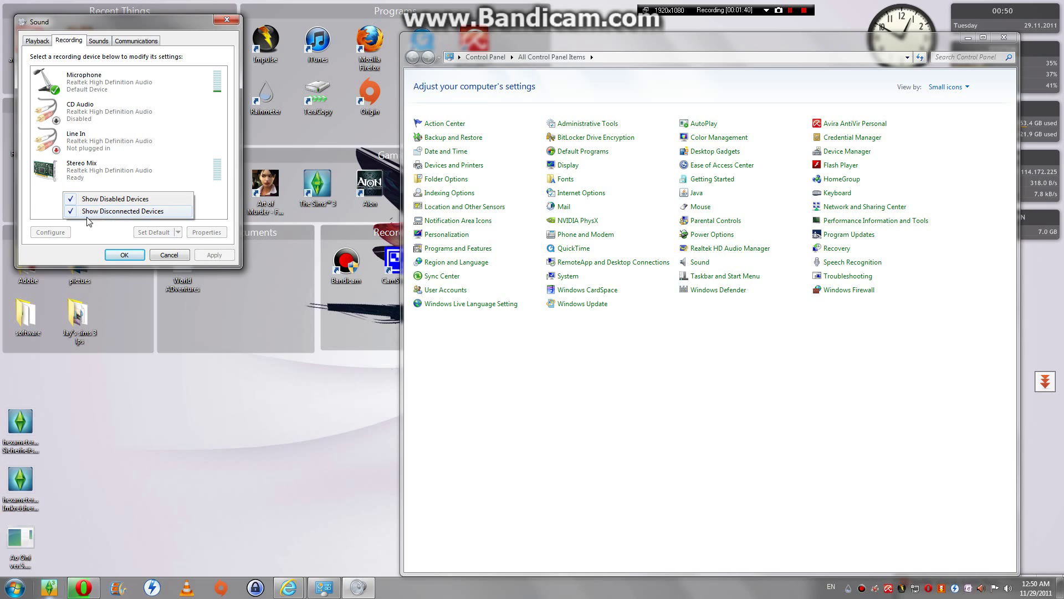
pyautogui.click(40, 206)
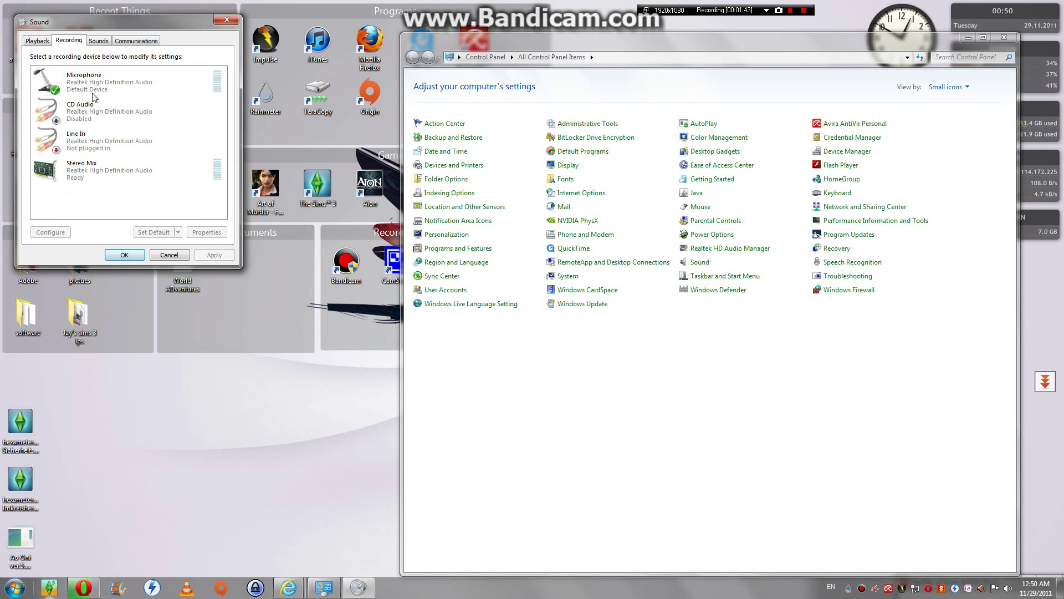
pyautogui.click(121, 257)
# Step: Close Control Panel, launch Bandicam, and view its General then Video options
pyautogui.click(1003, 37)
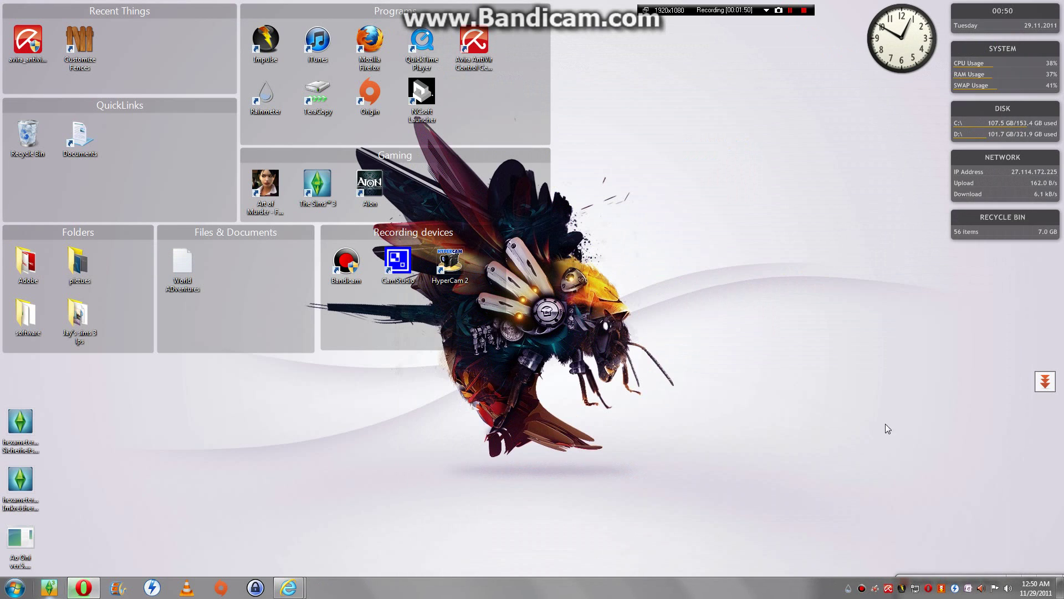
pyautogui.click(861, 587)
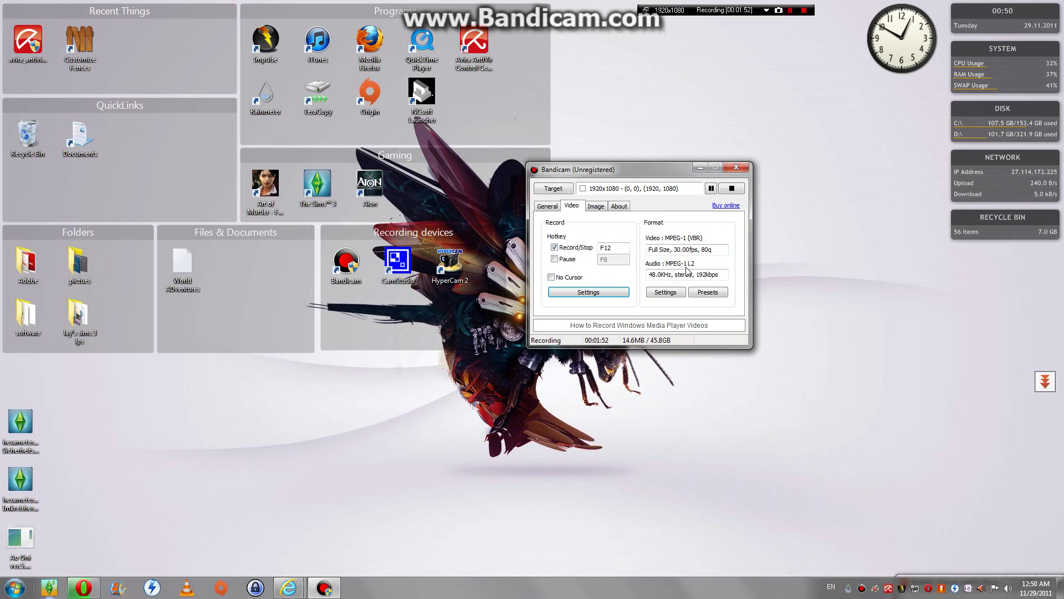
pyautogui.click(548, 205)
pyautogui.click(574, 206)
# Step: Set Microphone (Realtek High Definition Audio) as secondary sound device with Two Sound Mixing, then confirm
pyautogui.click(596, 294)
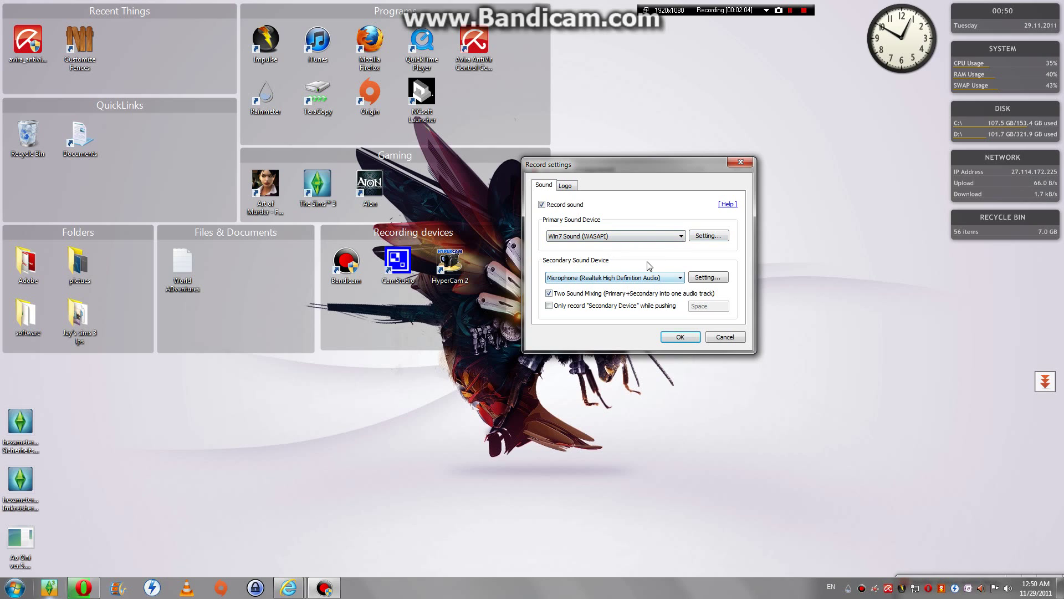
pyautogui.click(670, 279)
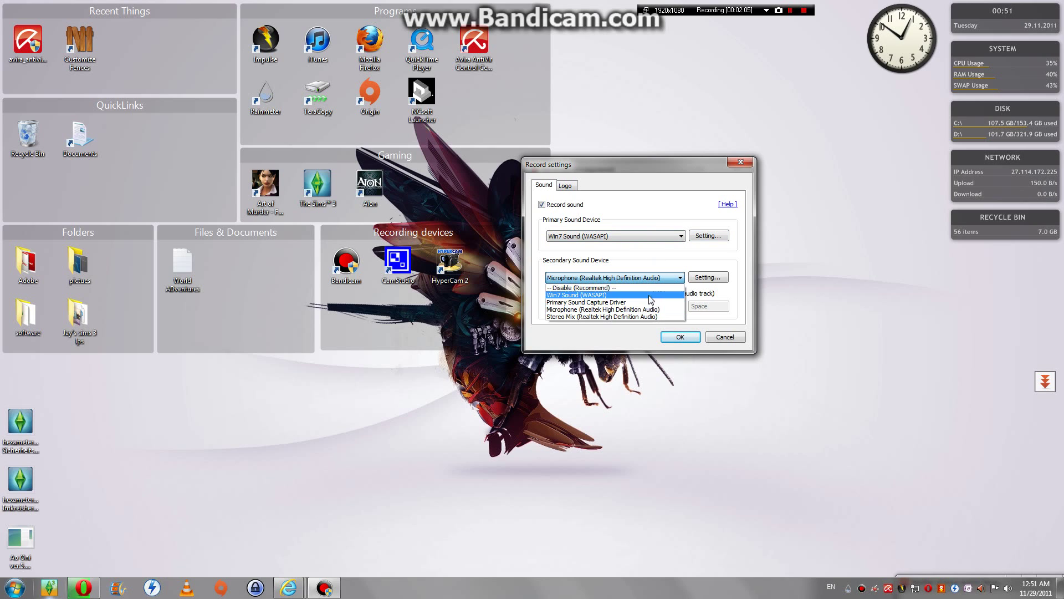
pyautogui.click(611, 288)
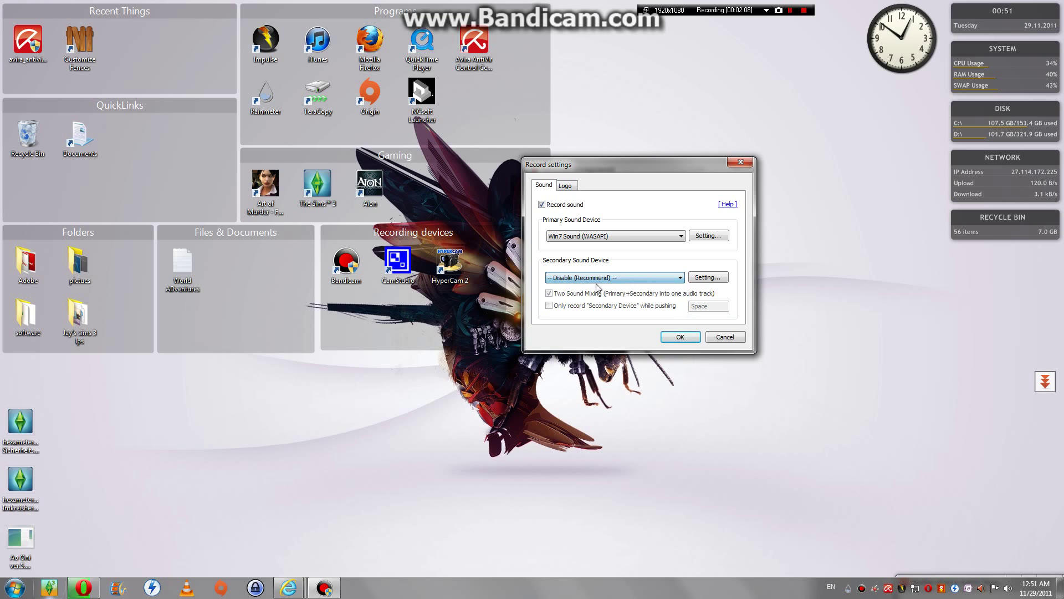
pyautogui.click(618, 279)
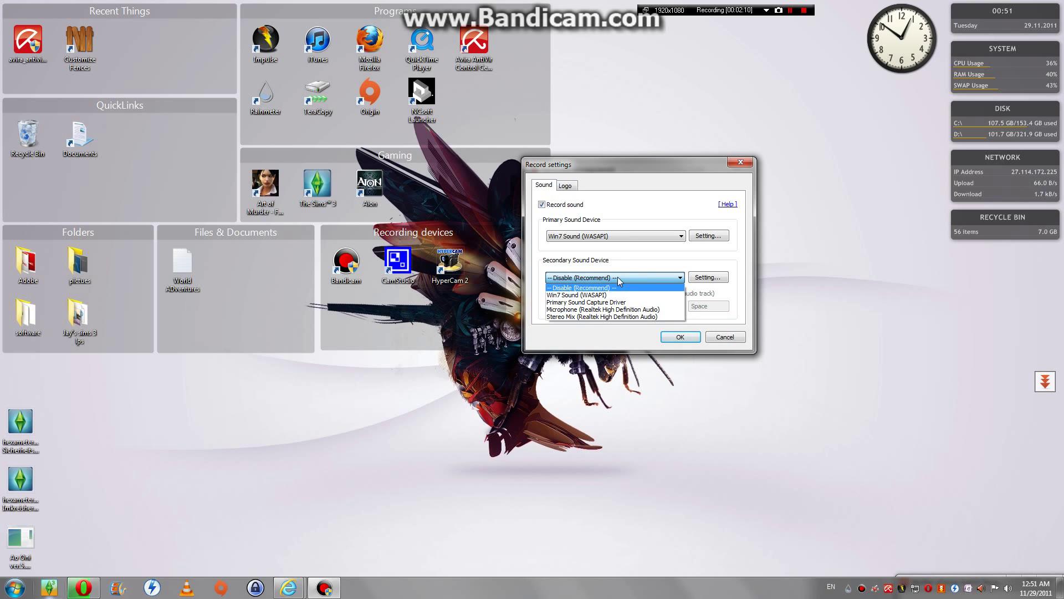
pyautogui.click(613, 310)
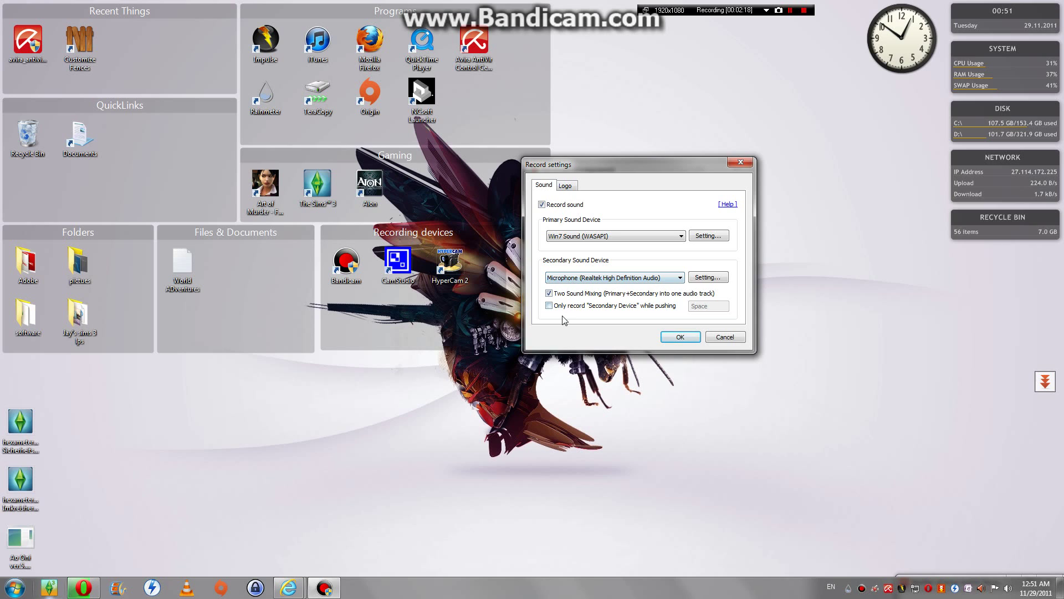
pyautogui.click(676, 337)
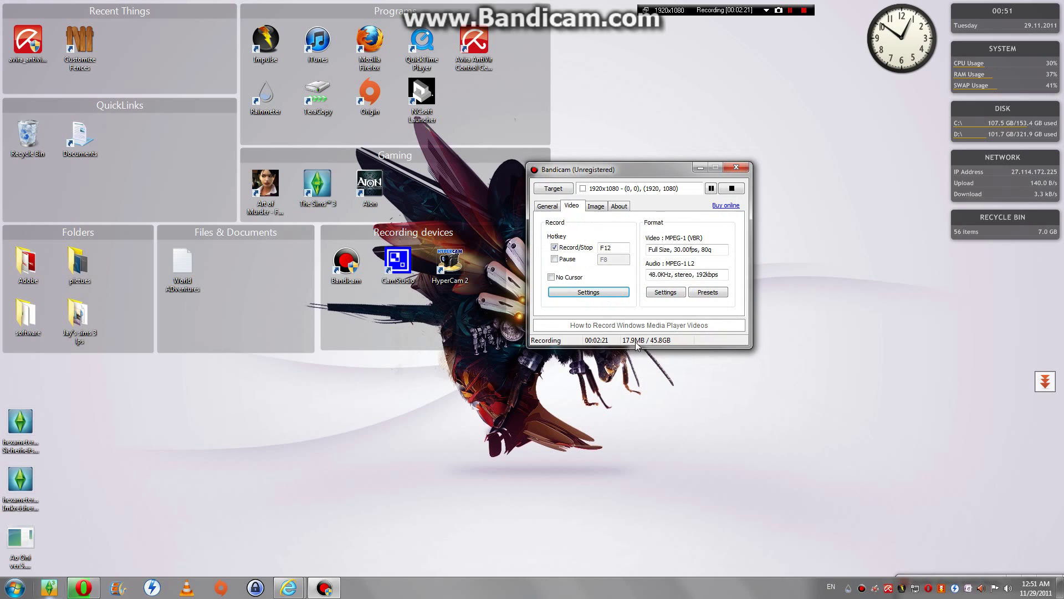
# Step: Minimize the Bandicam main window to reveal the desktop
pyautogui.click(702, 169)
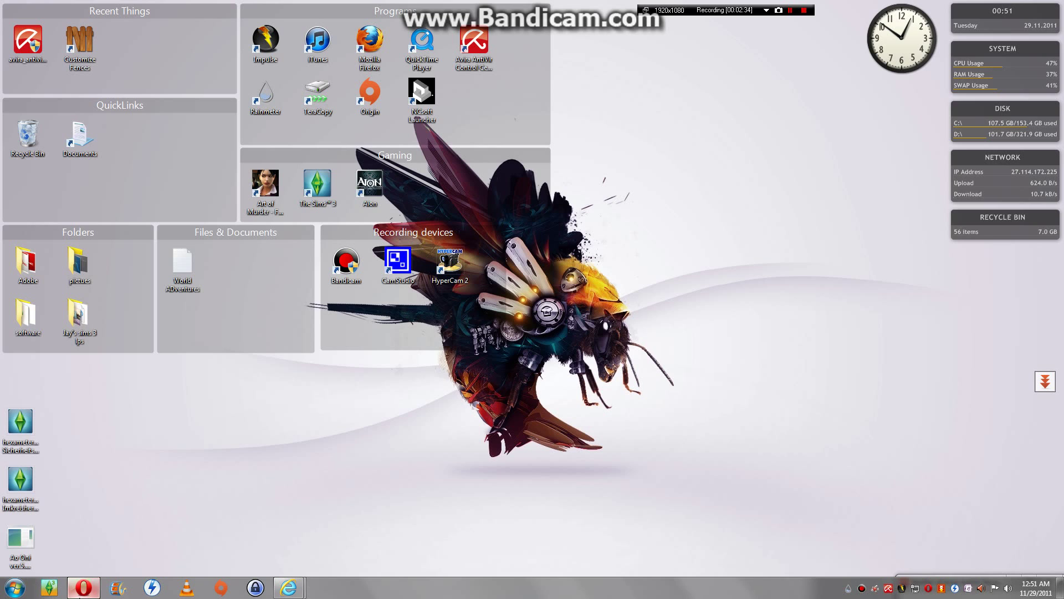
pyautogui.click(83, 588)
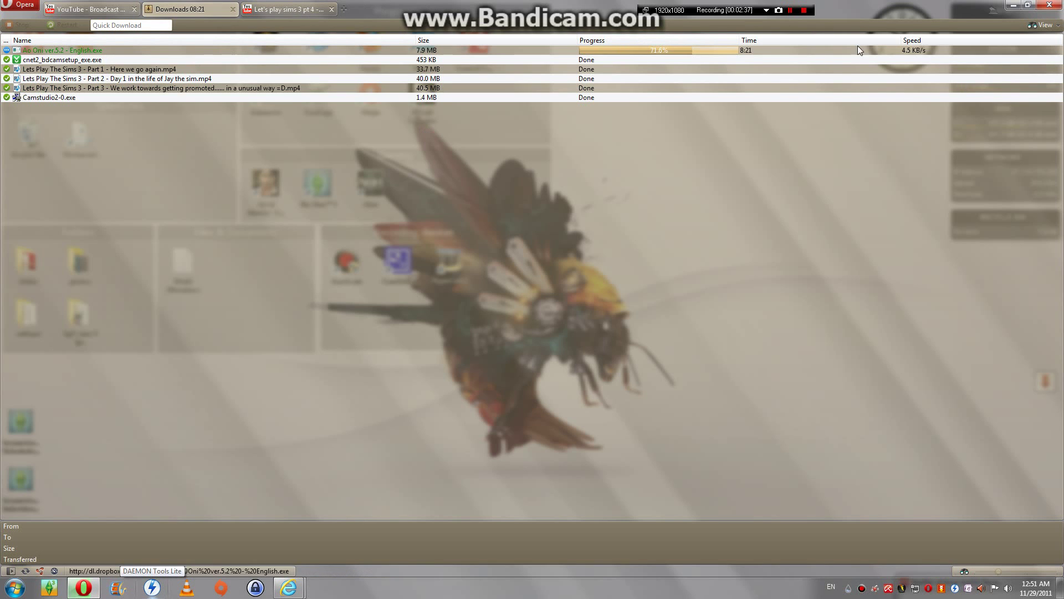
pyautogui.click(1012, 5)
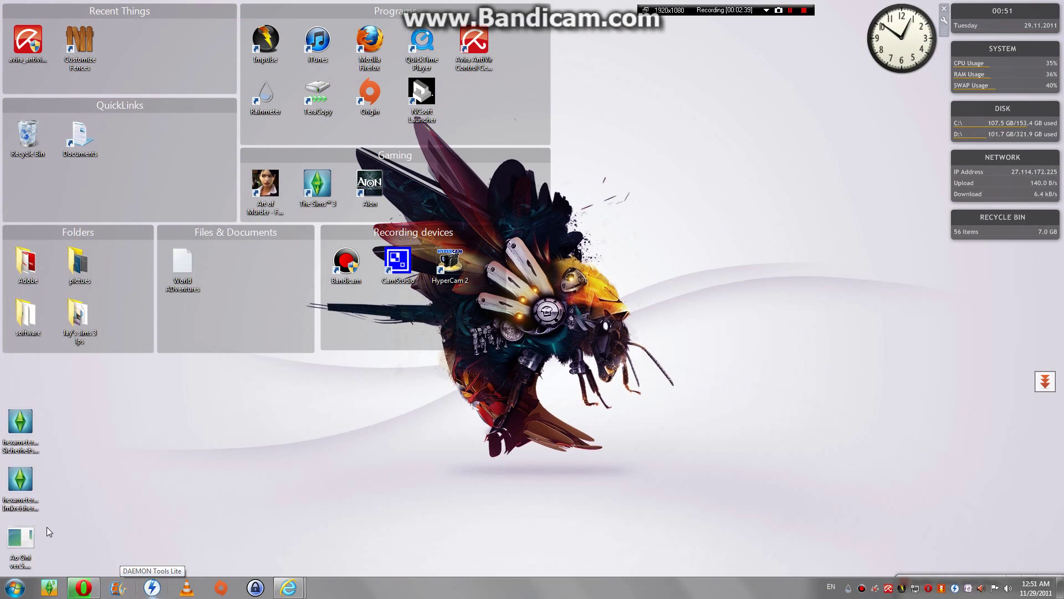